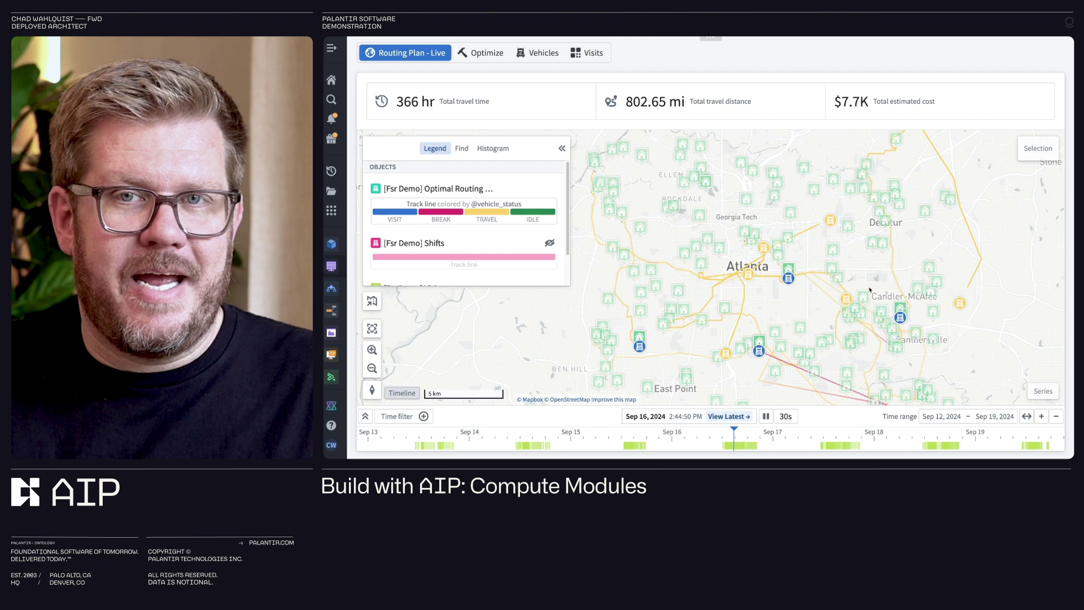
# - Collapse the map legend, pan the map to the vehicle routes, and open the Optimize solver job list
pyautogui.scroll(-1, 542, 192)
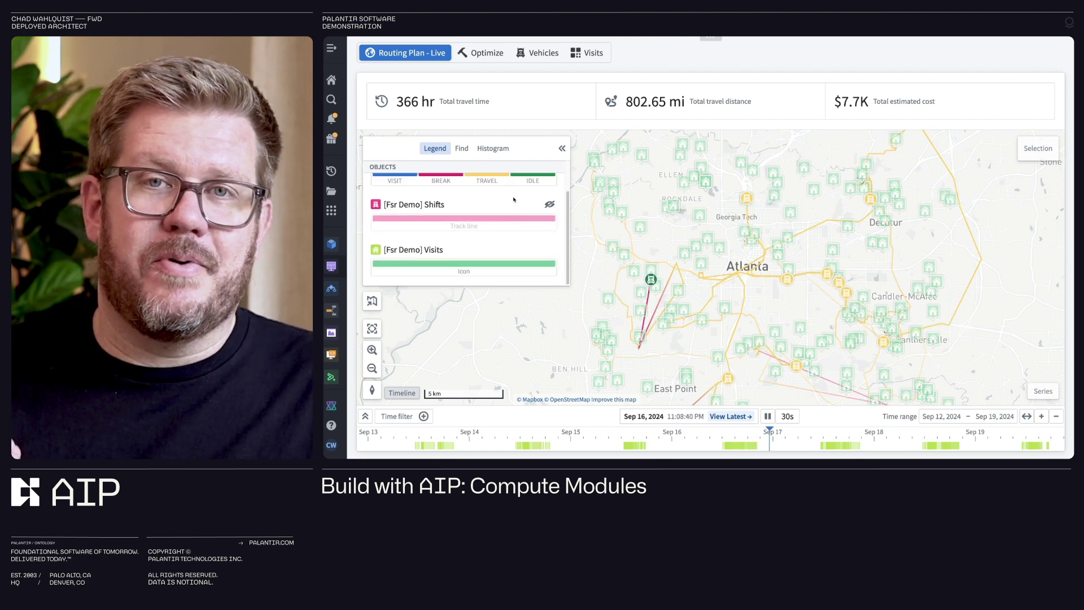
pyautogui.click(562, 148)
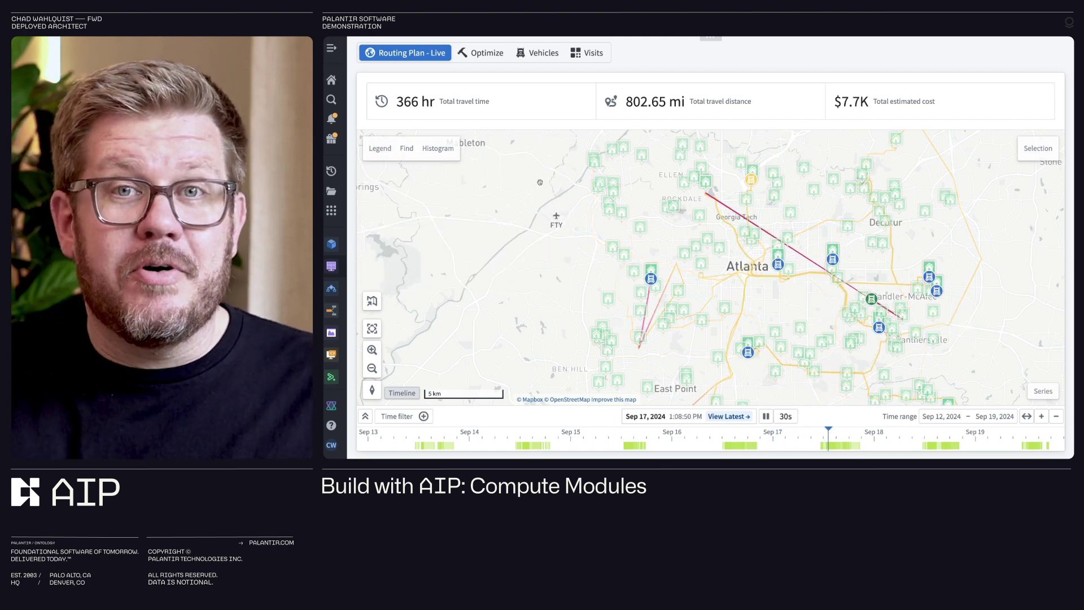
pyautogui.moveTo(540, 182); pyautogui.dragTo(465, 178)
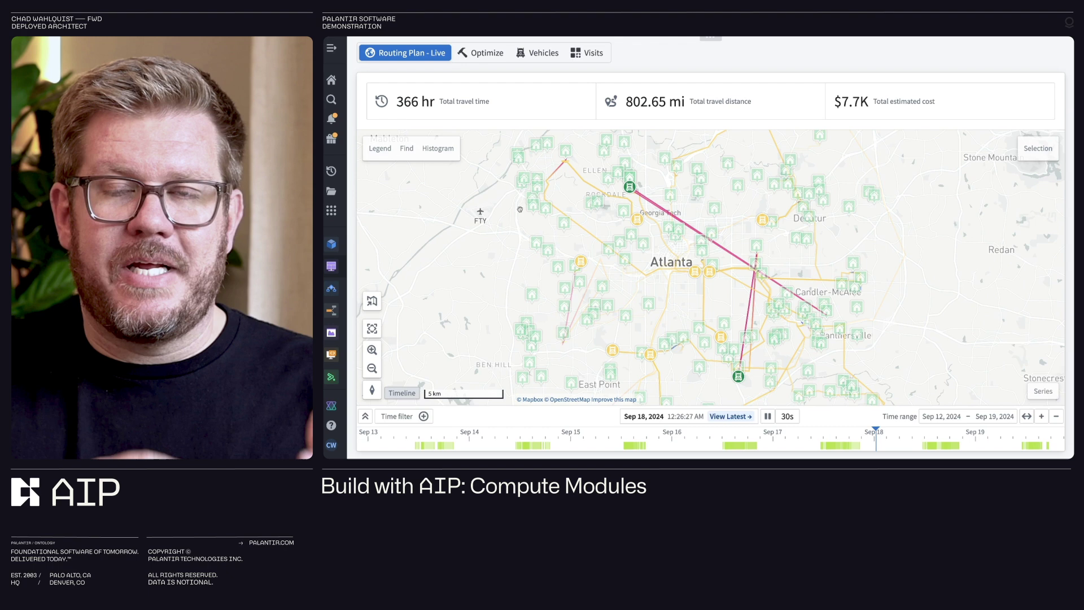
pyautogui.scroll(-2, 593, 258)
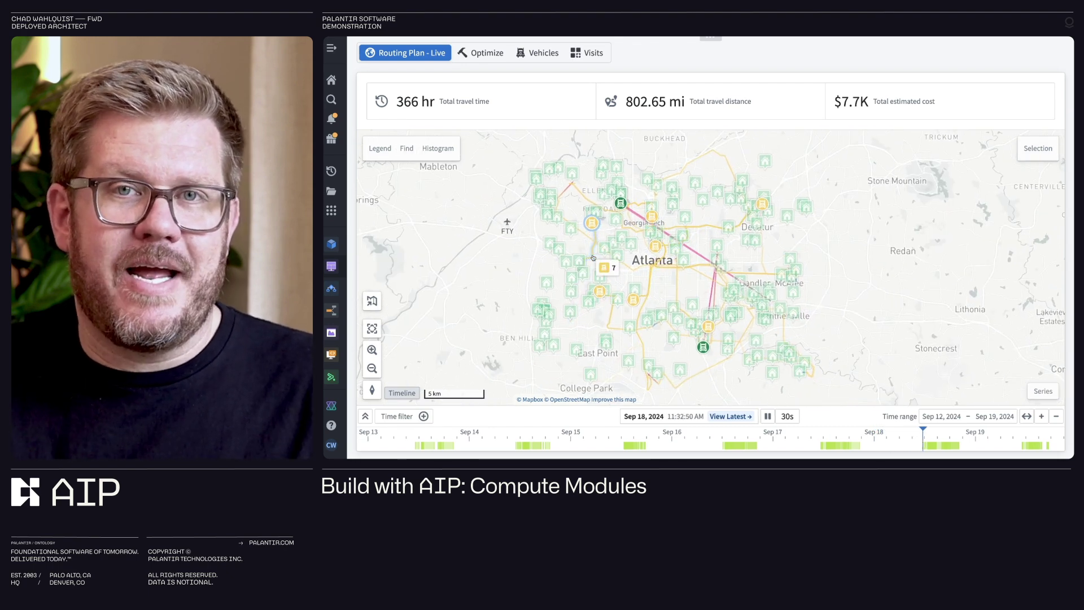
pyautogui.click(485, 58)
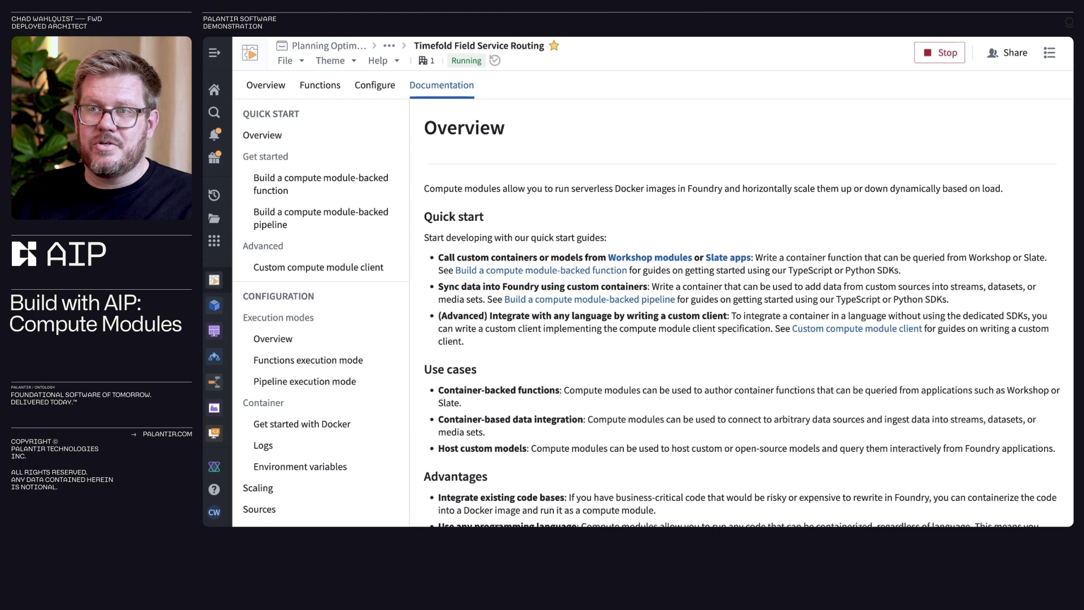
# - Open the module Overview and scroll to its five functions, including submit_routing_job and hit_model_endpoint
pyautogui.click(263, 97)
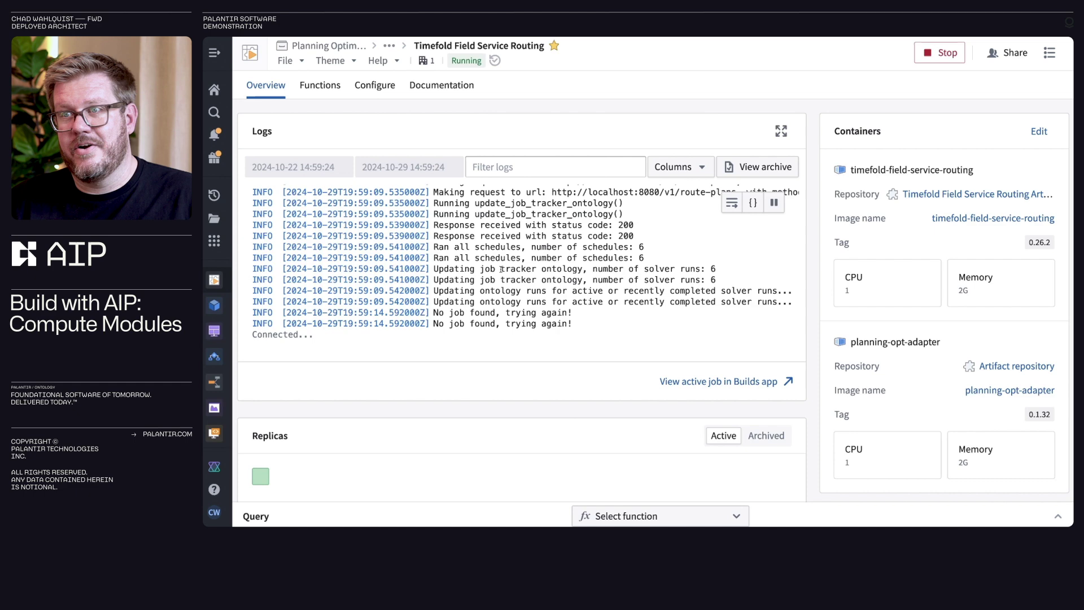
pyautogui.scroll(-6, 445, 471)
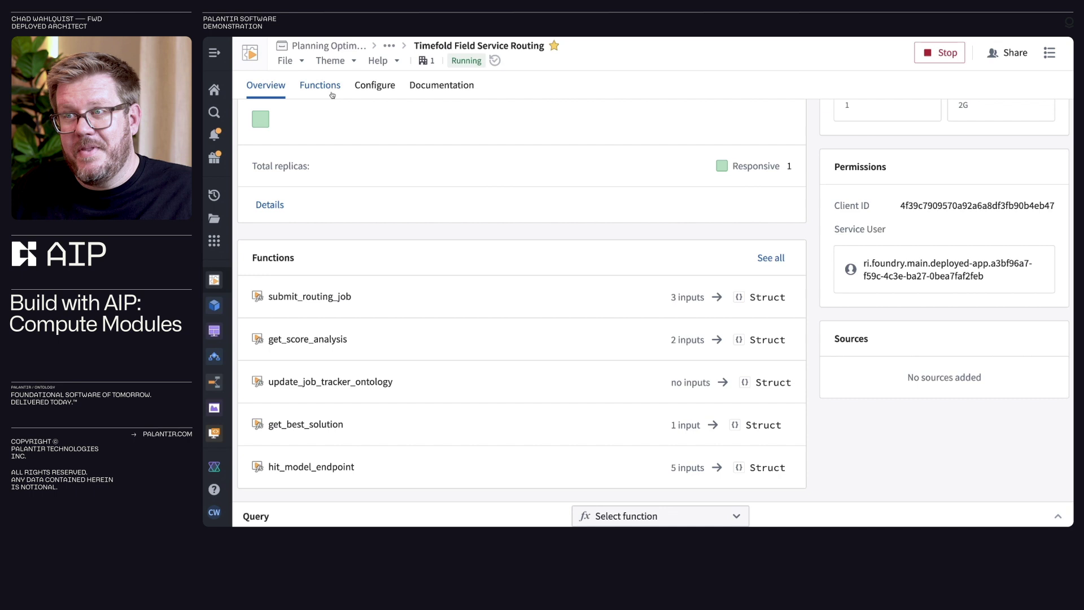
# - In Configure, view the timefold-field-service-routing container's environment variables, arguments and volume mounts
pyautogui.click(375, 85)
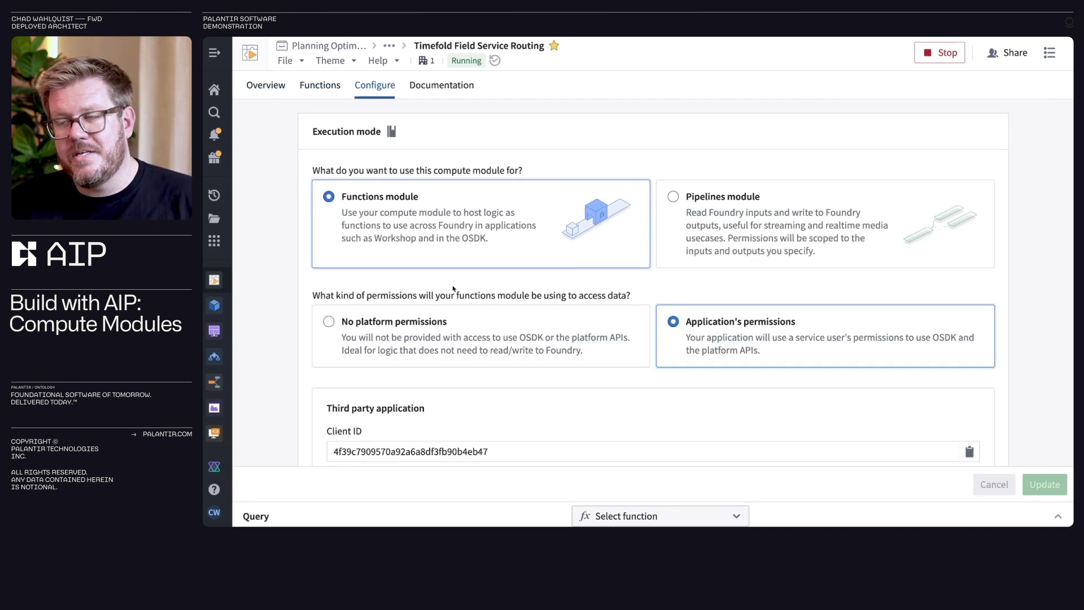
pyautogui.scroll(-6, 452, 289)
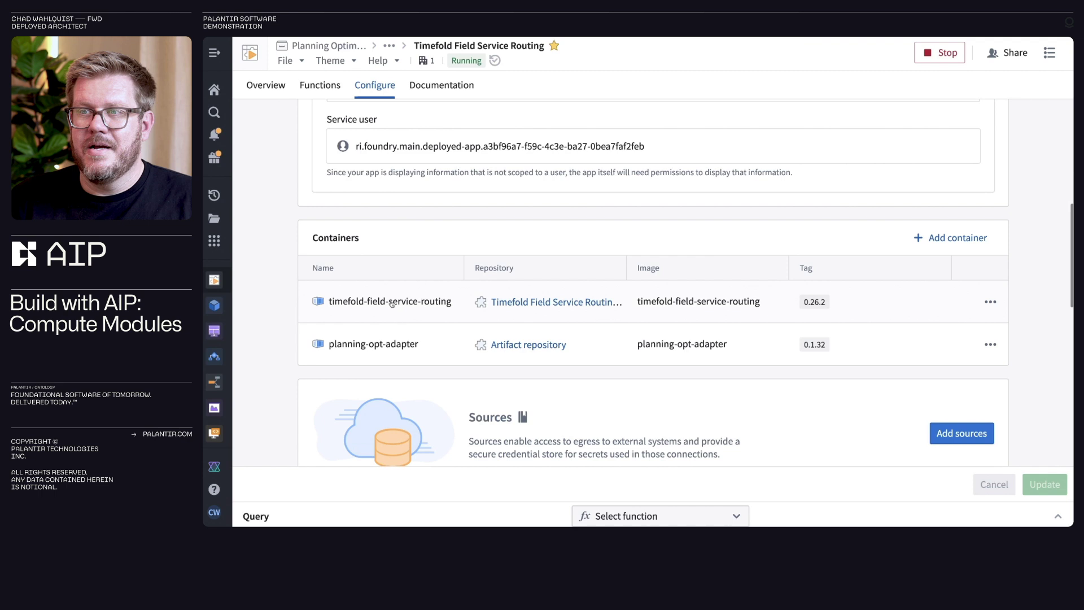
pyautogui.click(392, 303)
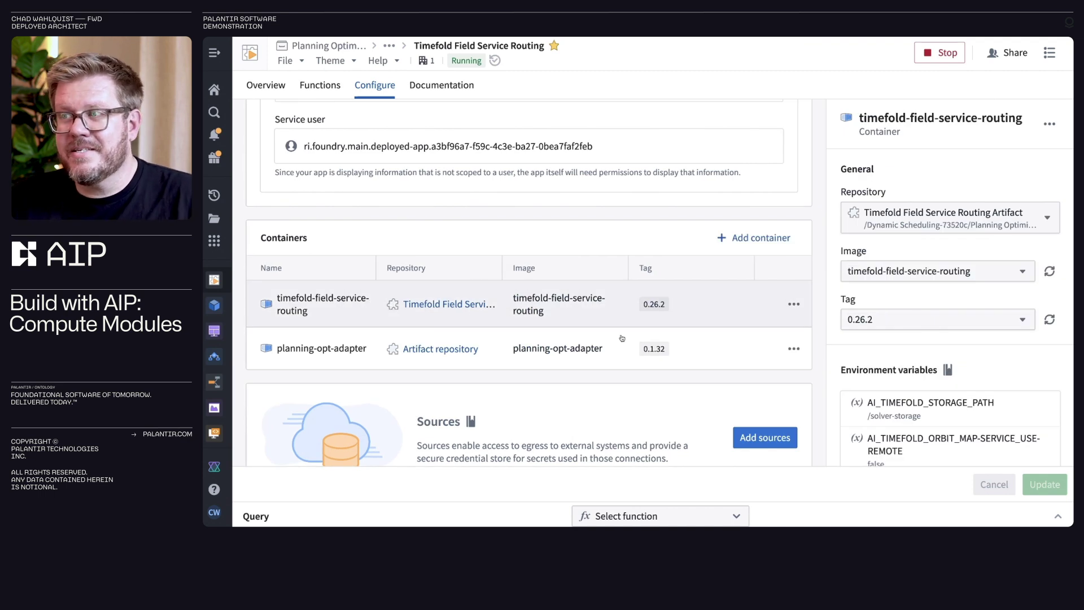
pyautogui.scroll(-5, 869, 356)
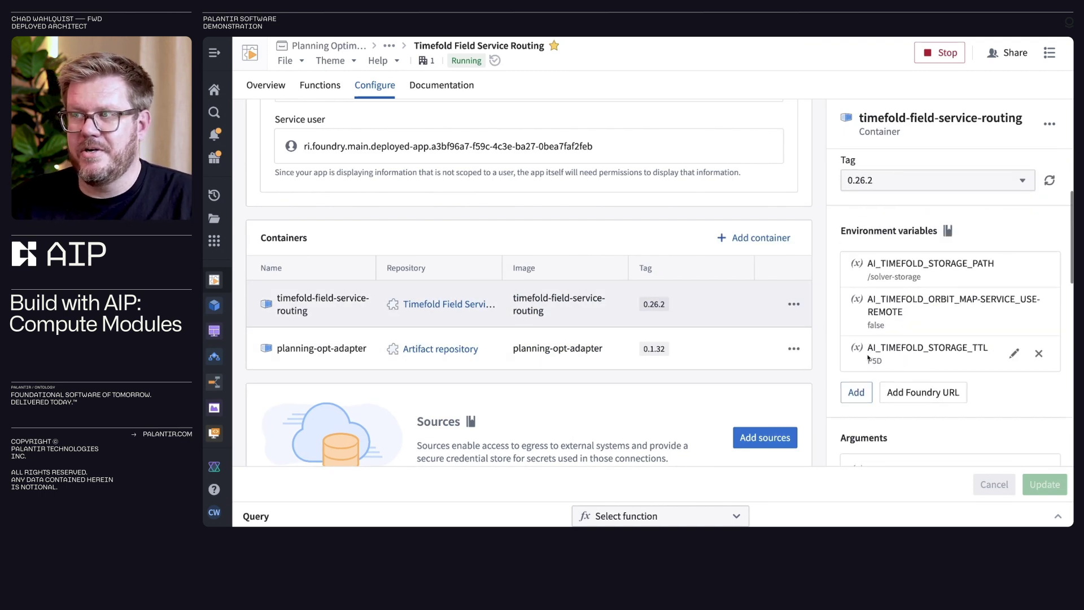
pyautogui.scroll(-6, 904, 363)
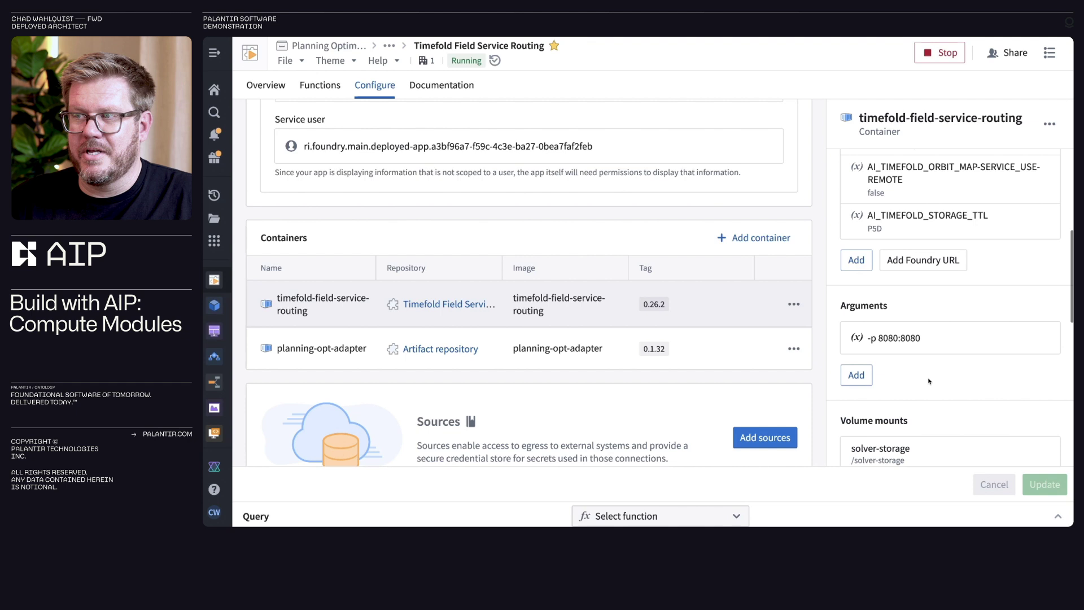
pyautogui.scroll(-3, 926, 362)
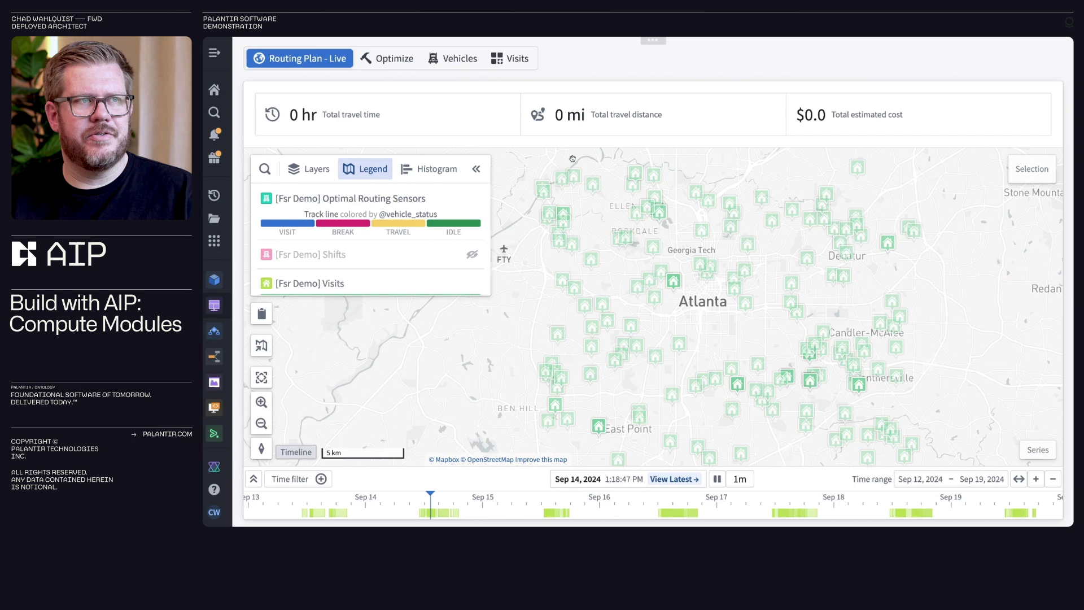
# - Start a new solve job from Manage Field Service Routing and submit the runtime configuration
pyautogui.click(395, 60)
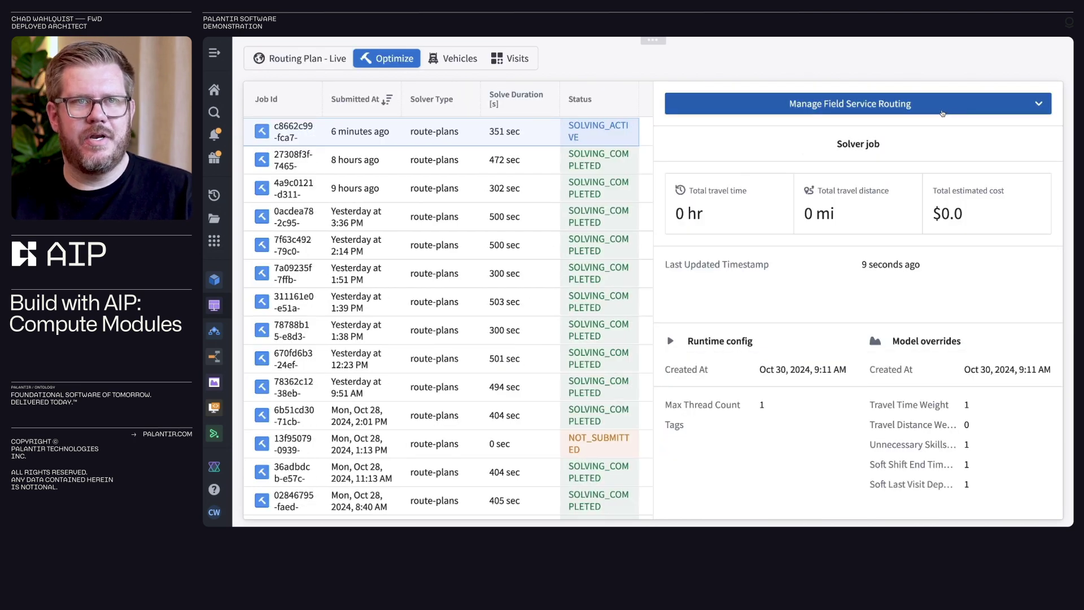
pyautogui.click(991, 106)
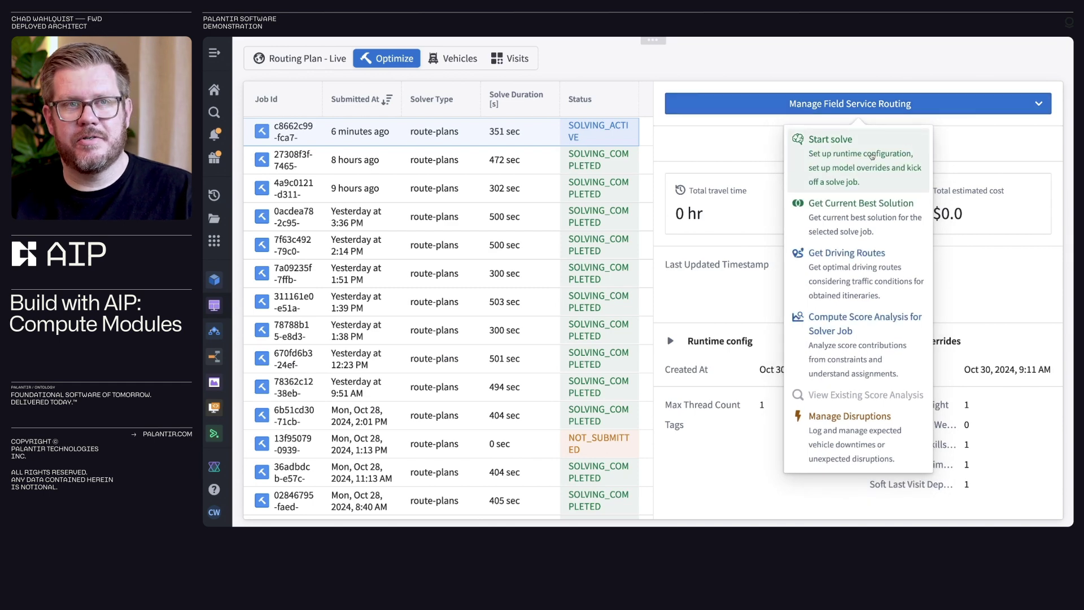
pyautogui.click(872, 156)
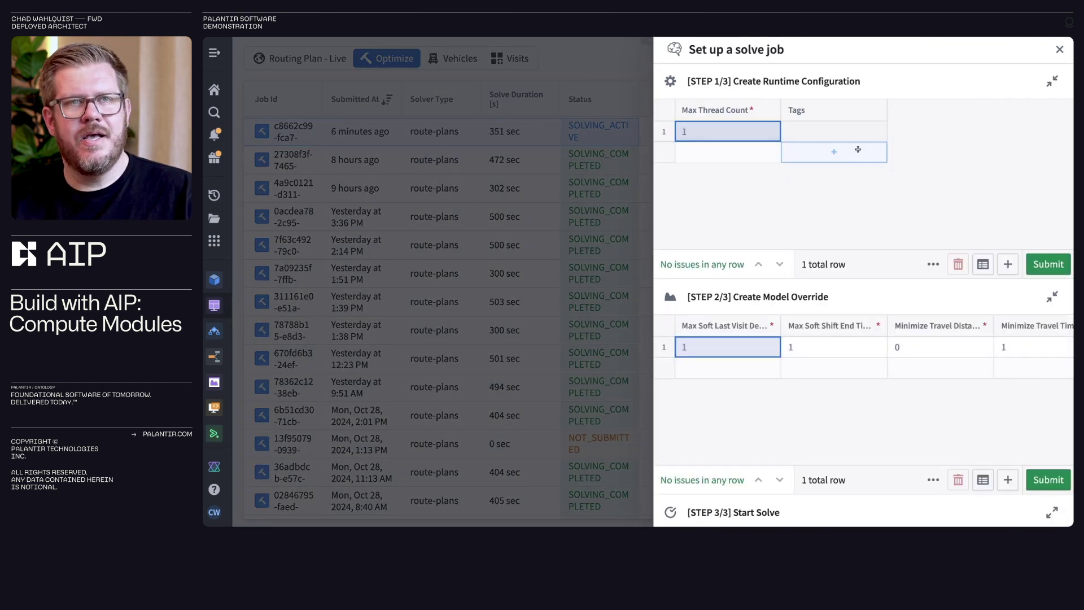
pyautogui.click(1046, 264)
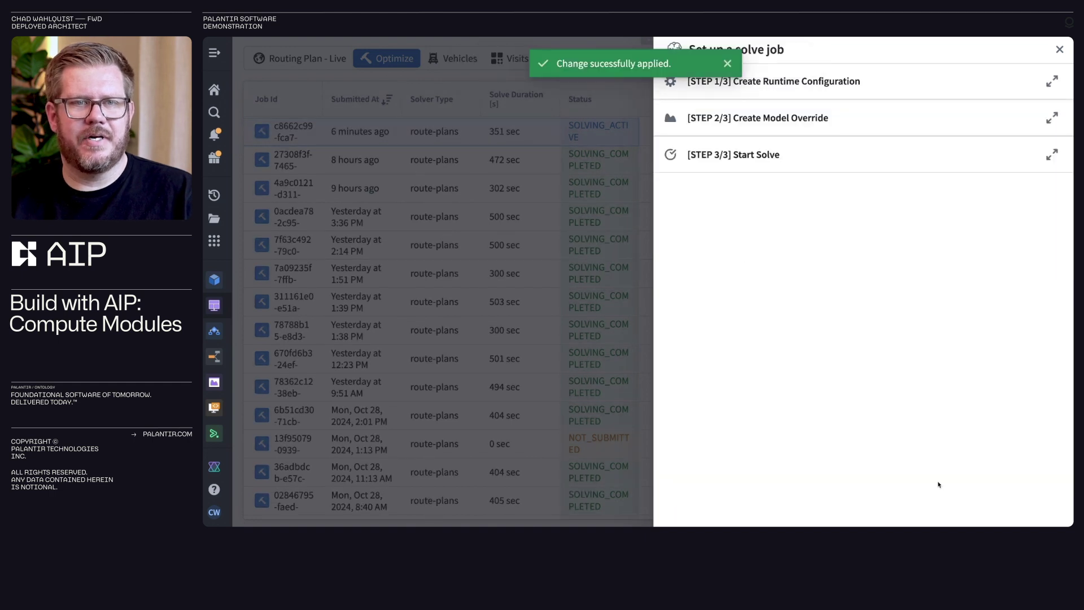
# - Submit the model override weights in form view, then submit the Jul 31–Sep 29, 2024 solve job
pyautogui.click(1051, 117)
pyautogui.click(935, 486)
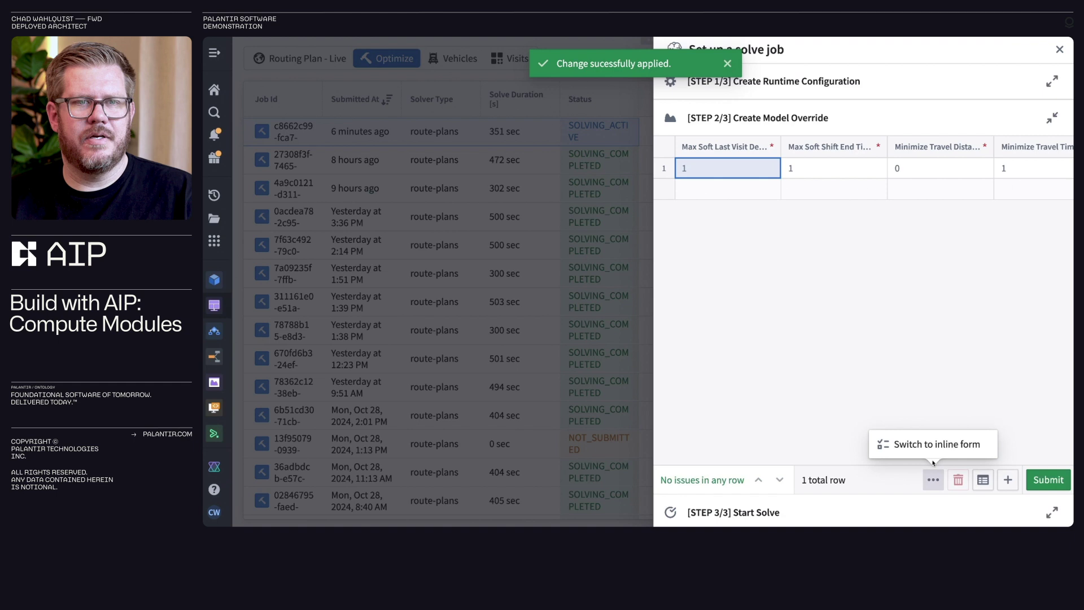
pyautogui.click(929, 449)
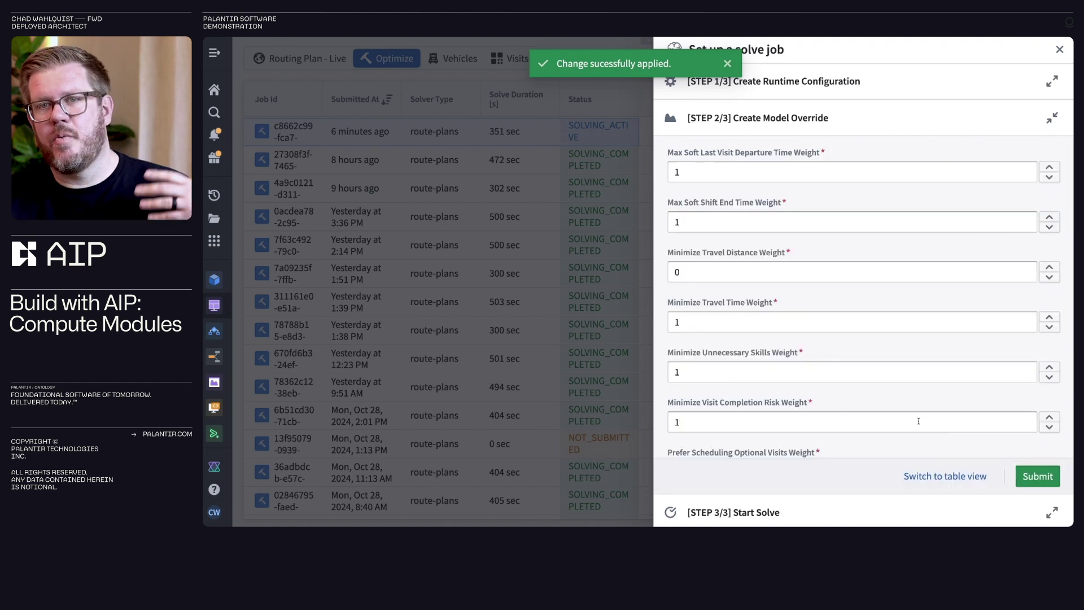
pyautogui.scroll(-5, 914, 390)
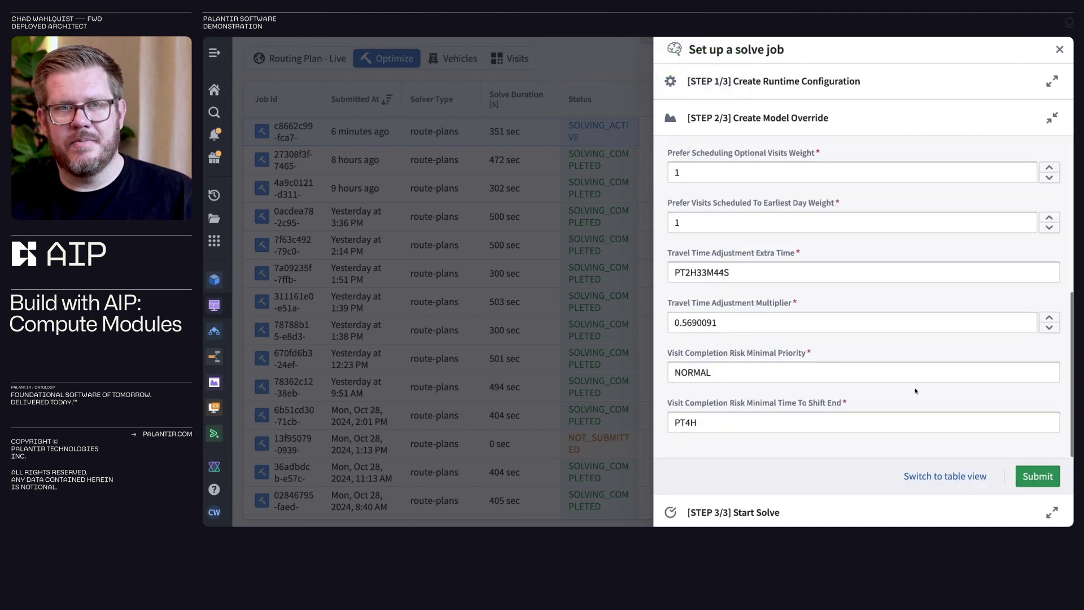
pyautogui.scroll(3, 915, 391)
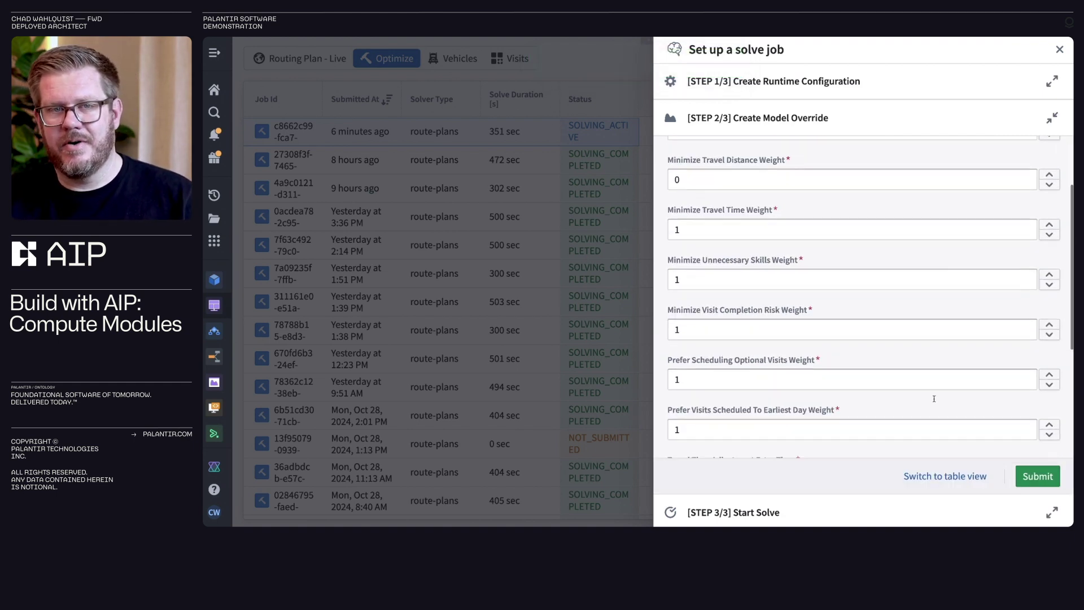
pyautogui.click(1049, 479)
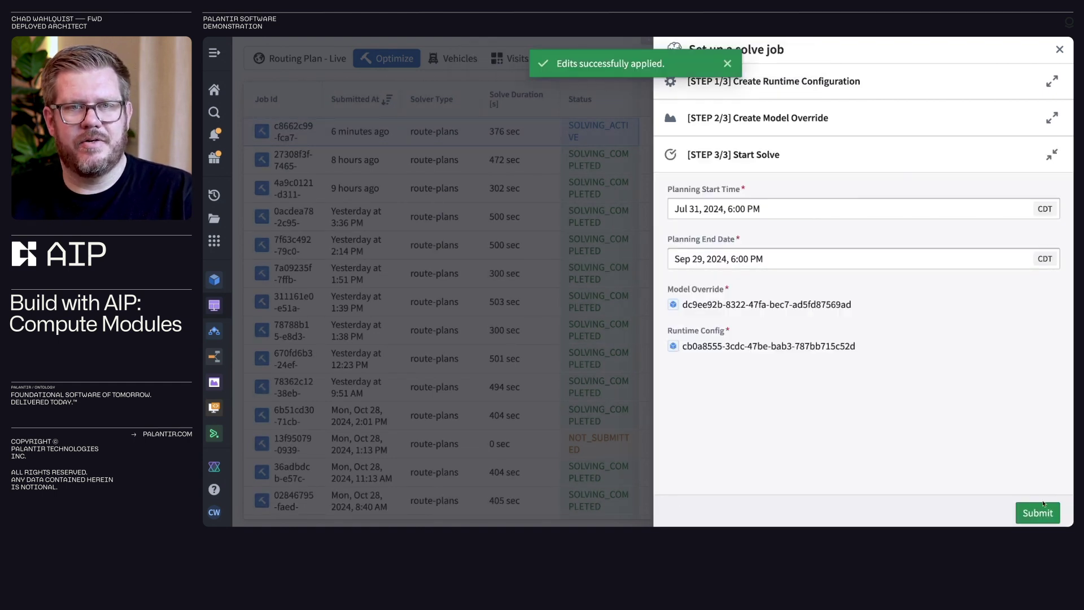
pyautogui.click(1043, 512)
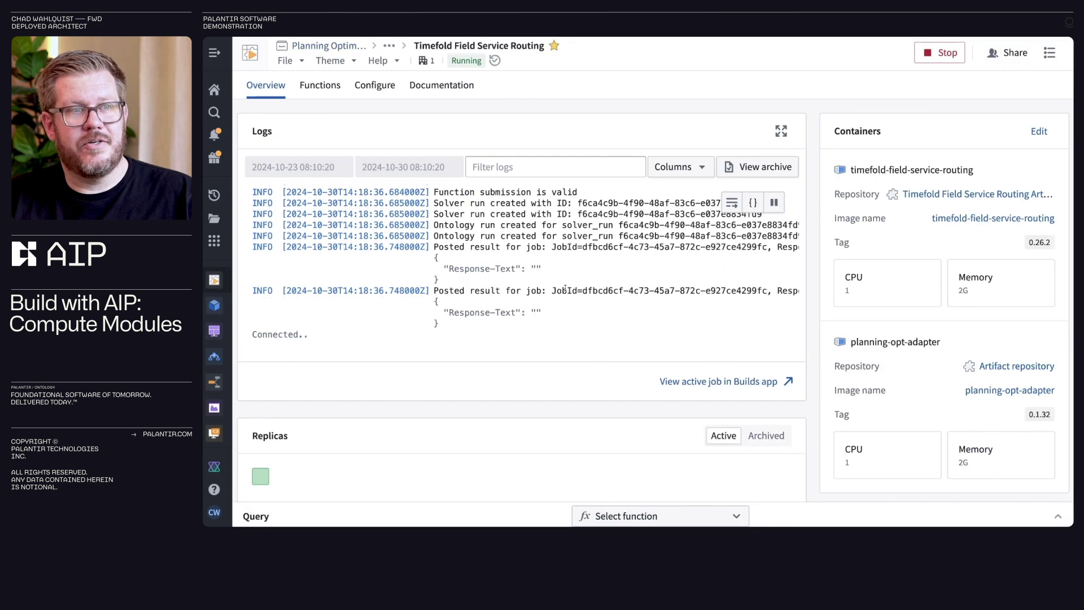
# - Scroll the module Logs to find the new solver run's creation and posted result entries
pyautogui.scroll(-1, 565, 286)
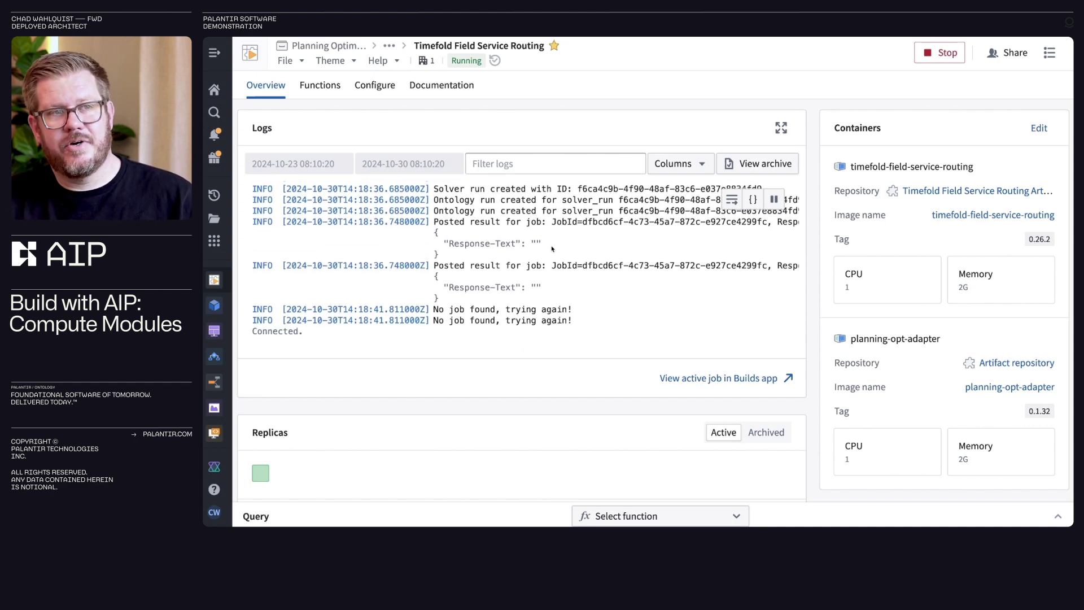
pyautogui.scroll(3, 553, 249)
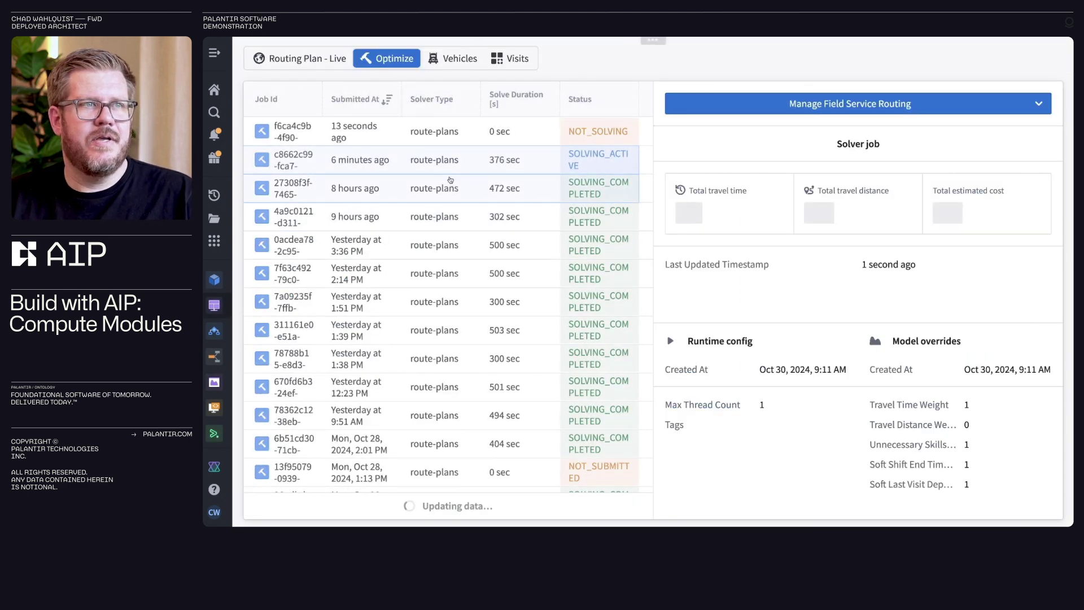
# - Compare a job's medium and soft score convergence, then check and close the newest job's convergence chart
pyautogui.click(454, 159)
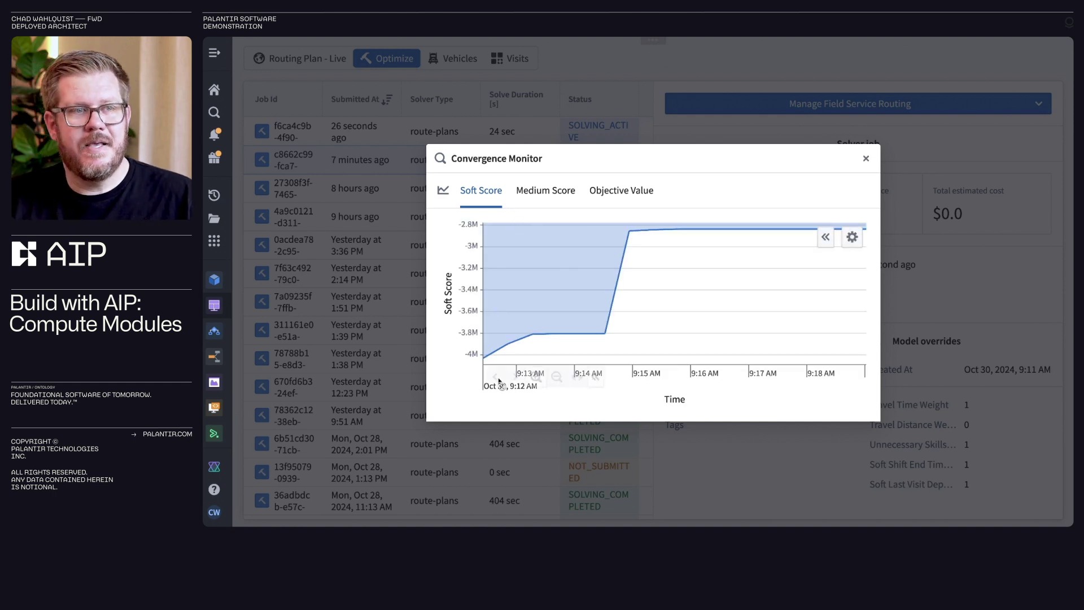
pyautogui.moveTo(490, 368)
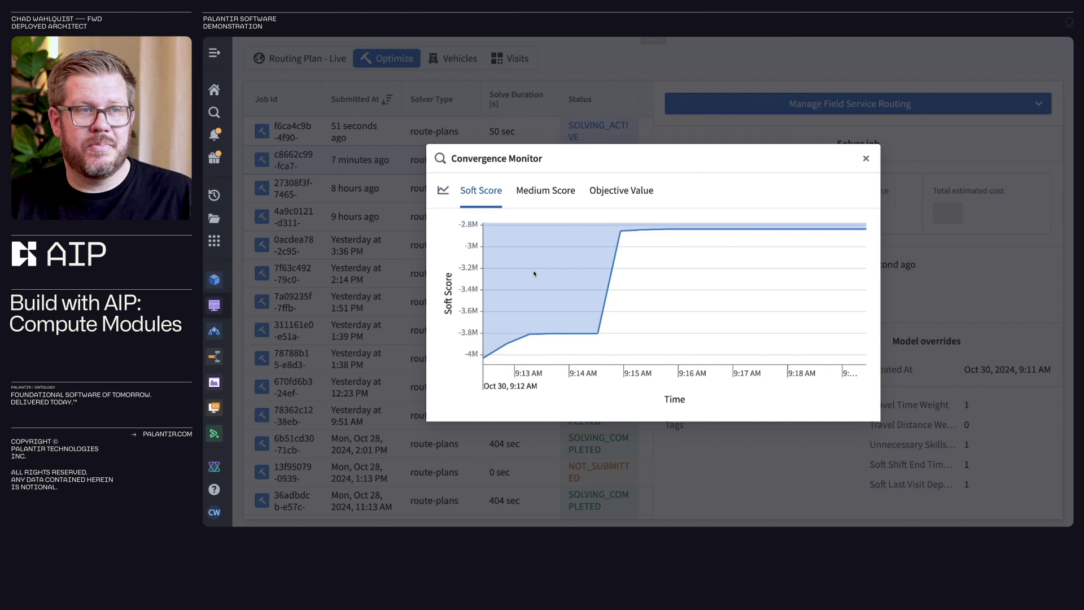
pyautogui.click(547, 206)
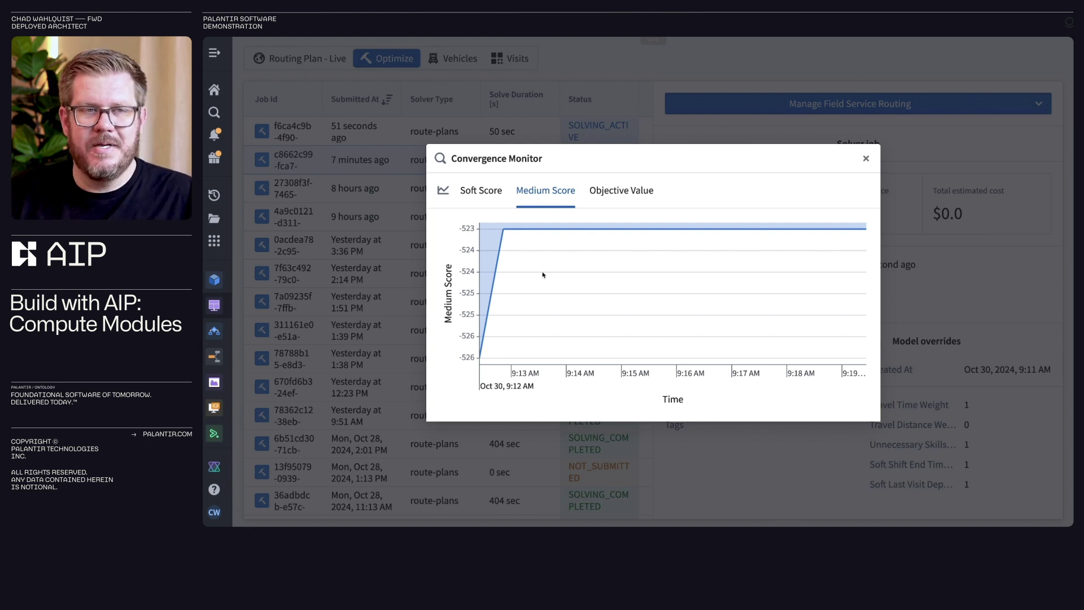
pyautogui.click(483, 198)
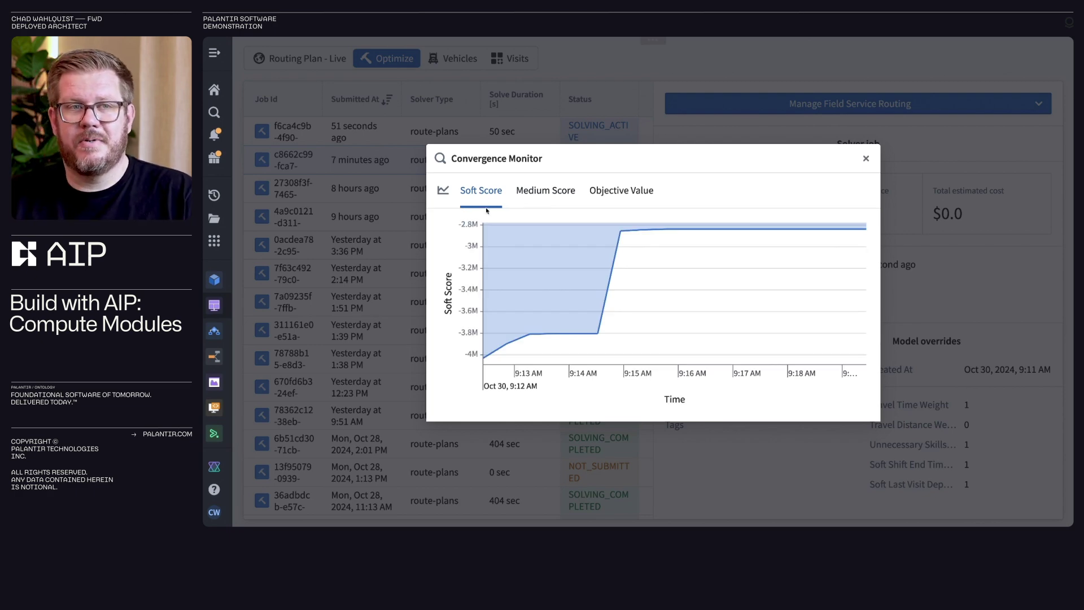
pyautogui.click(865, 158)
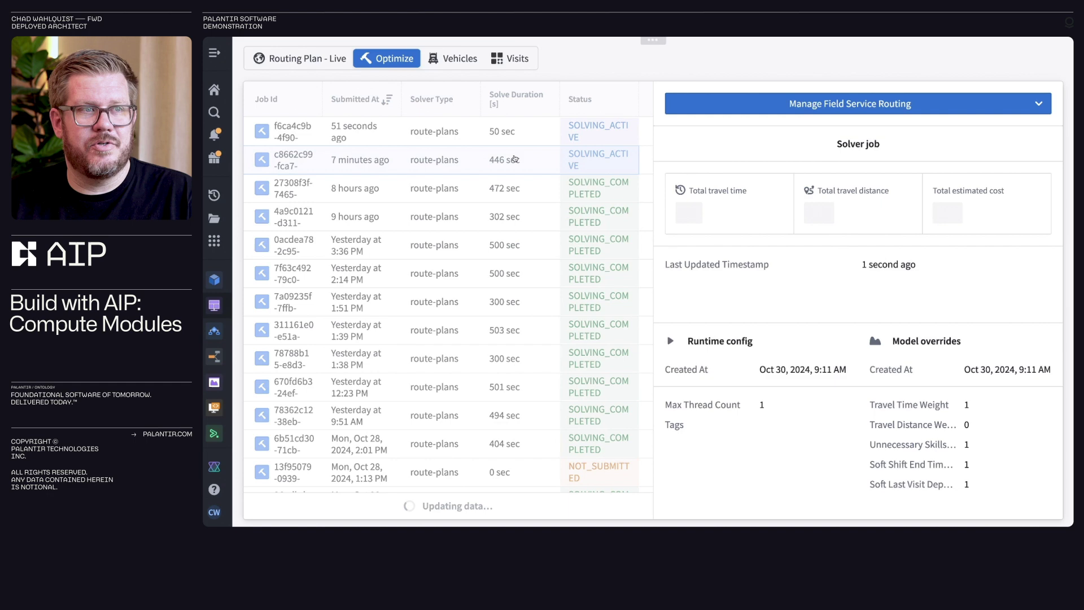
pyautogui.click(477, 141)
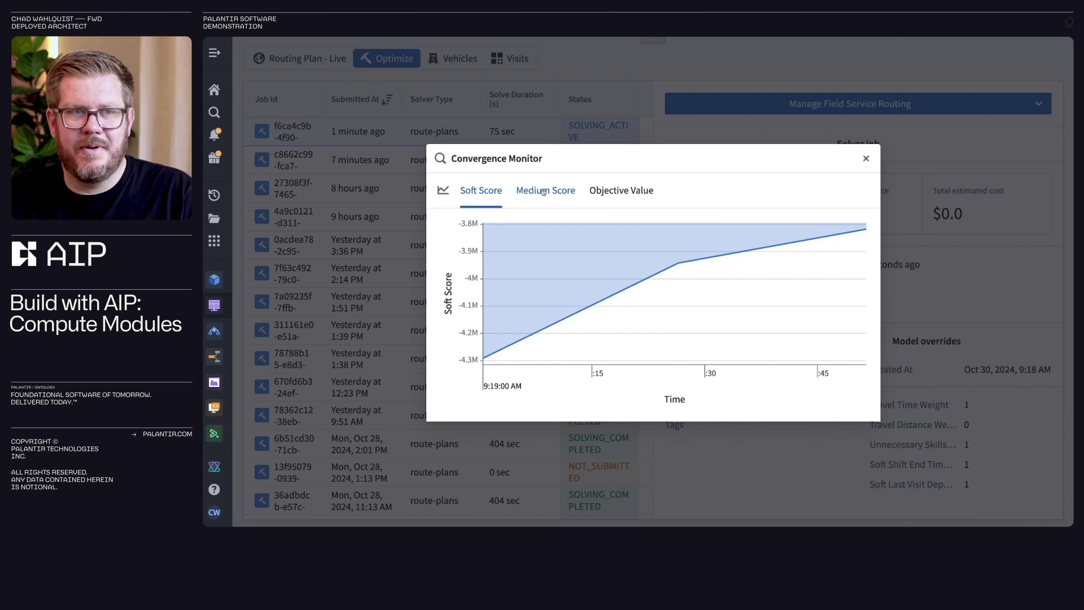
pyautogui.click(866, 158)
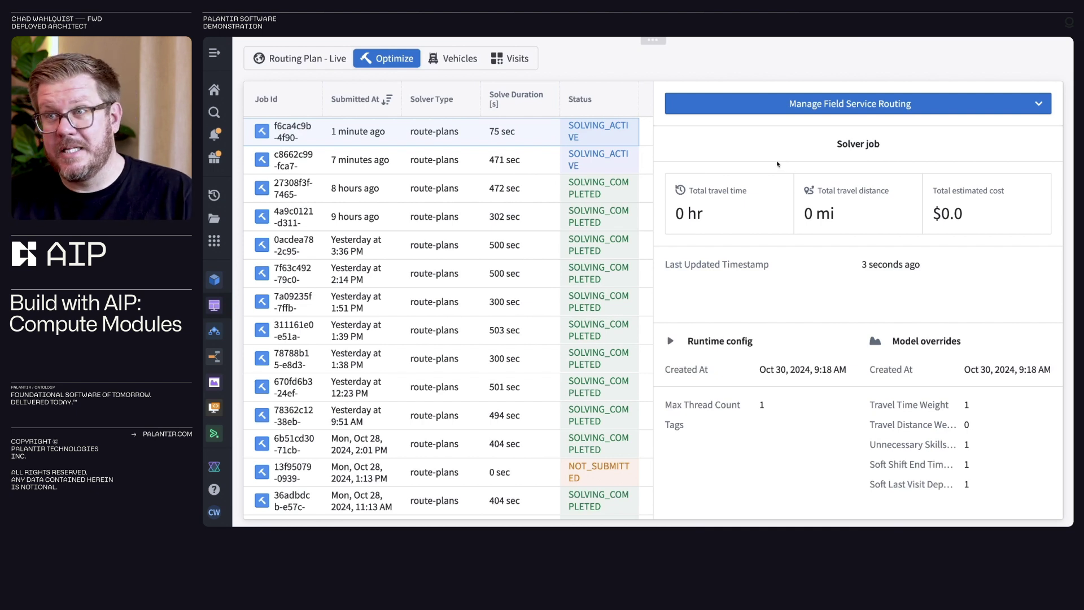
# - Open the Manage Field Service Routing dropdown to show its disruption management actions
pyautogui.click(830, 111)
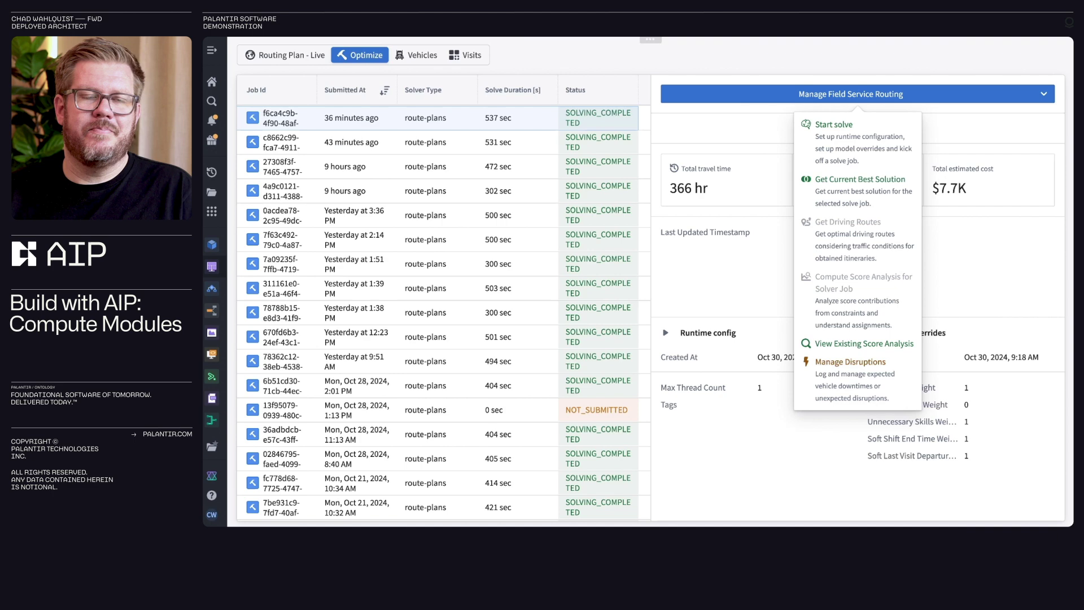
# - On the Vehicles timeline, manage disruptions for VAN 3, create Scenario 1 and open its Routing options
pyautogui.click(428, 56)
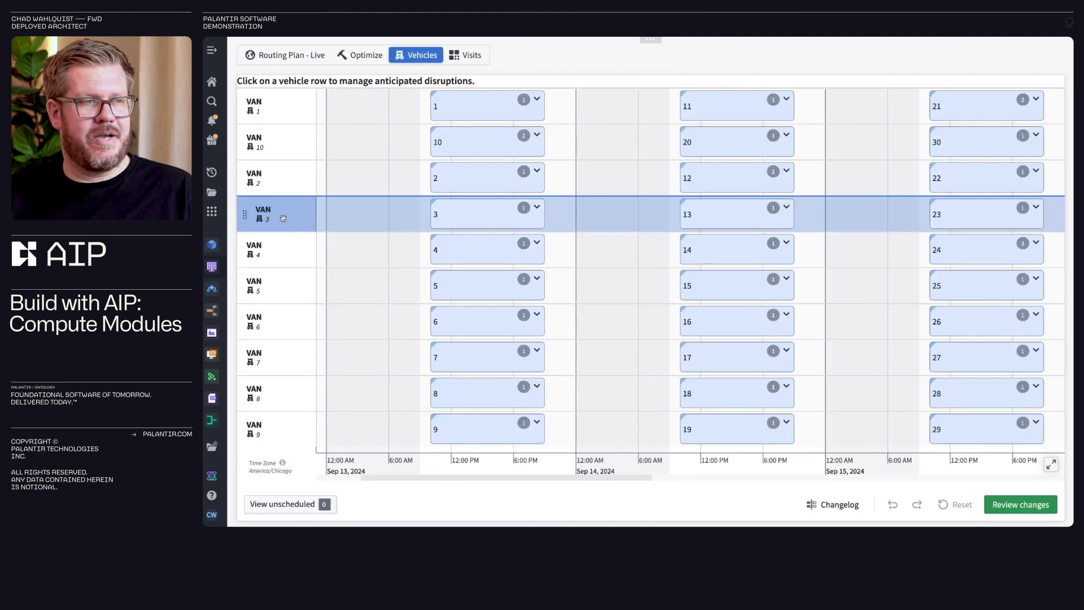
pyautogui.click(283, 218)
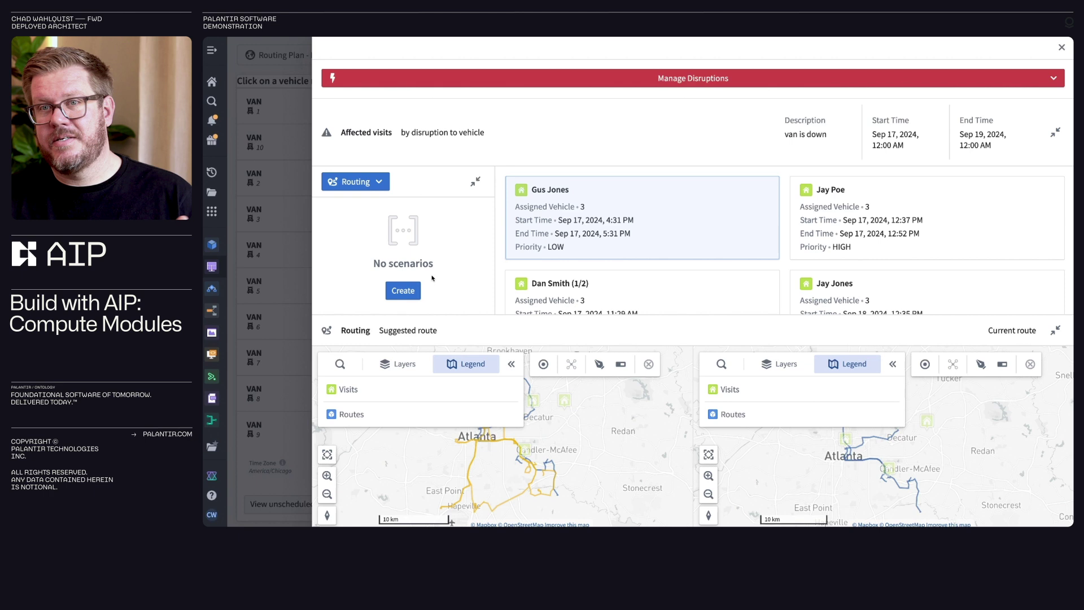
pyautogui.click(414, 287)
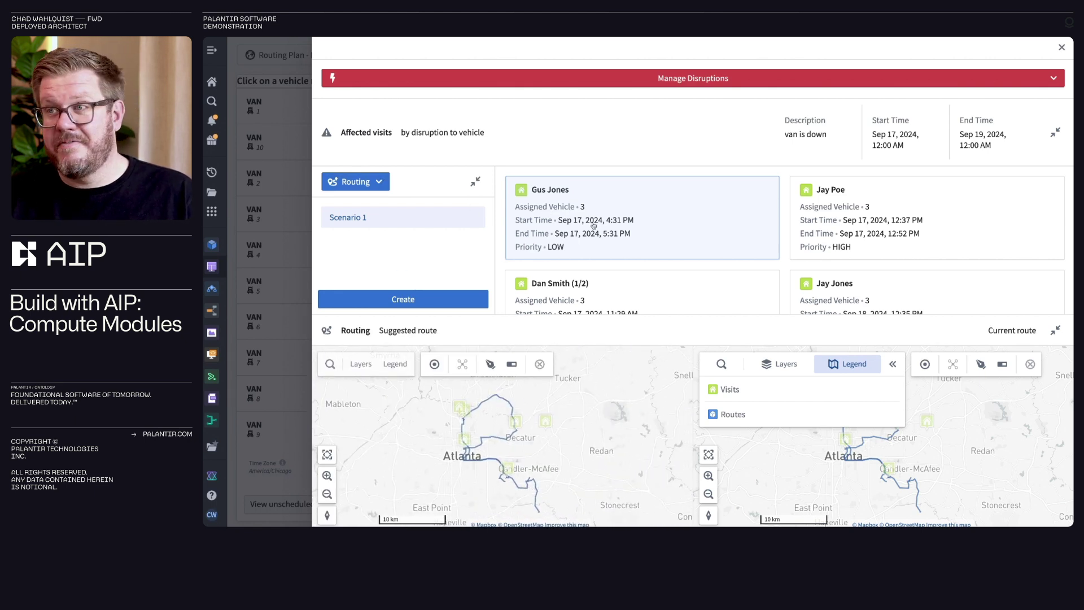
pyautogui.click(361, 182)
# - Get an alternative routed itinerary, apply it to Scenario 1, and collapse the right map's legend
pyautogui.click(370, 221)
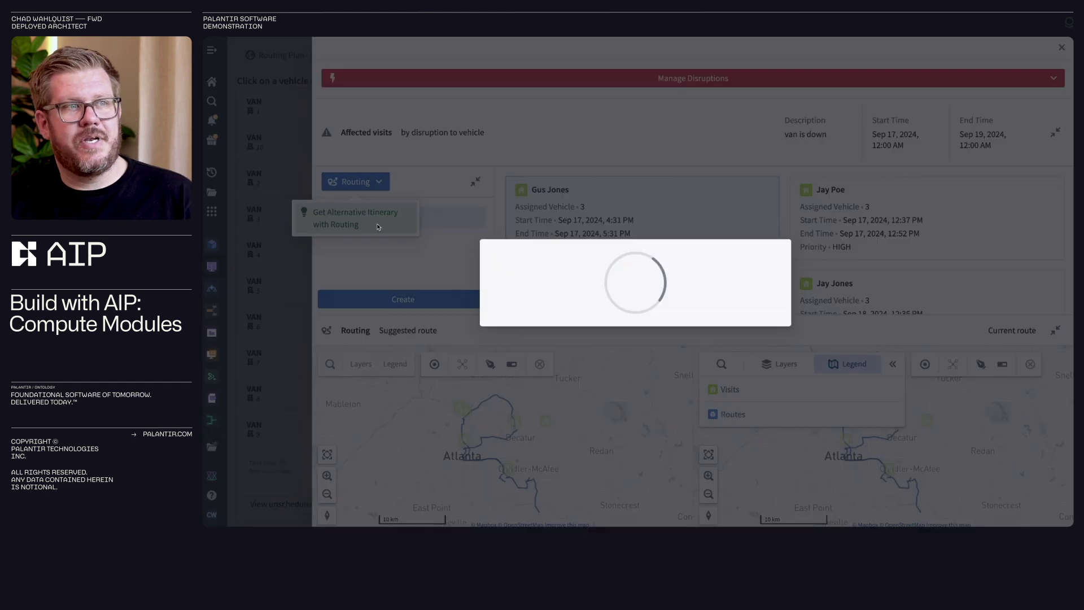
pyautogui.click(756, 403)
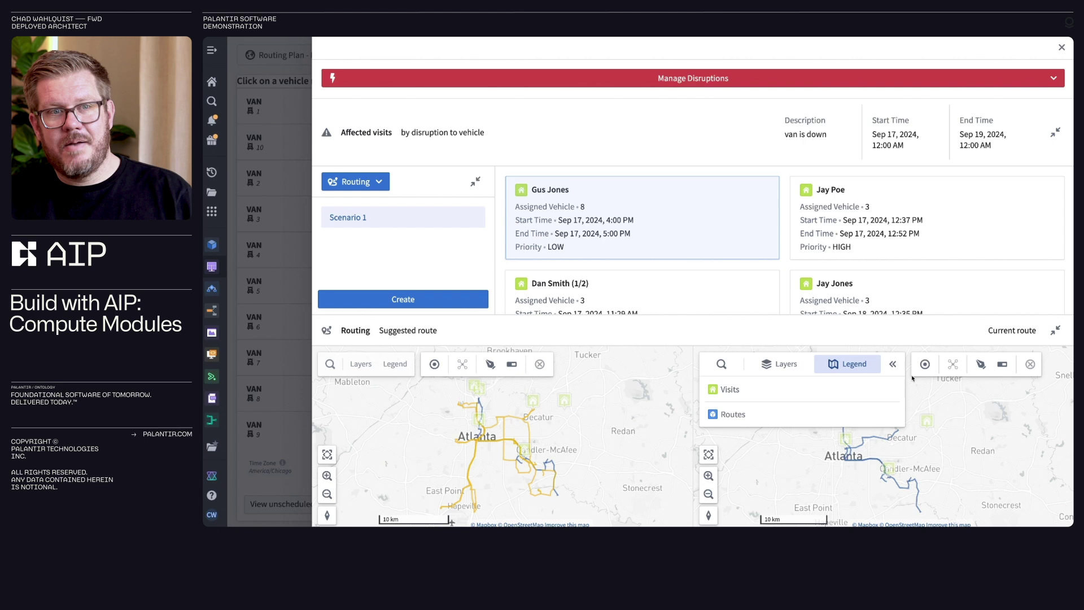
pyautogui.click(892, 364)
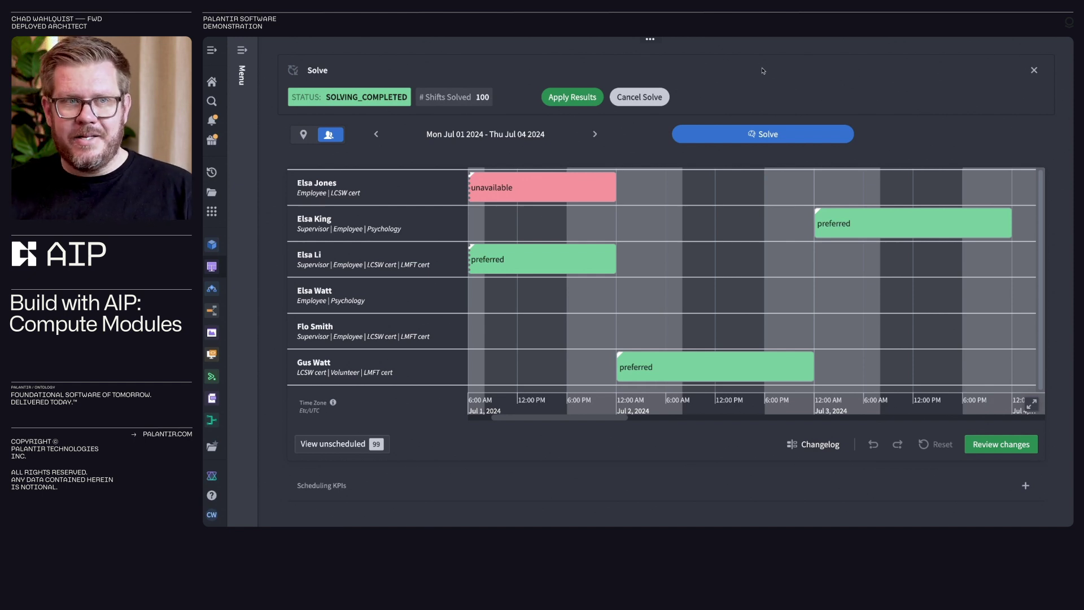
# - Inspect the unavailable time block's locked details, dismiss them, and scroll down the schedule grid
pyautogui.click(567, 181)
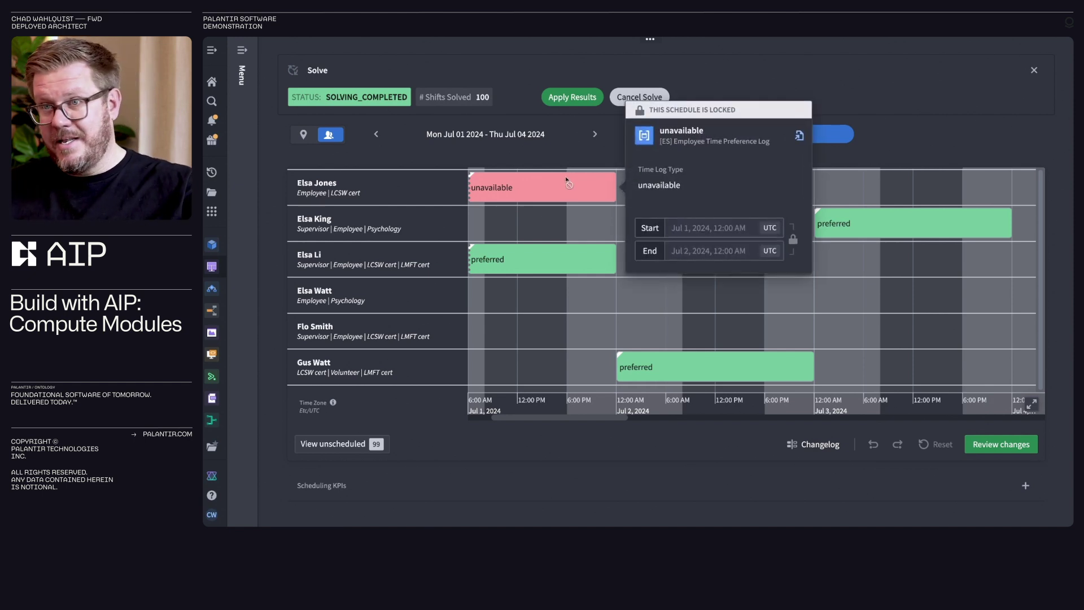
pyautogui.click(836, 254)
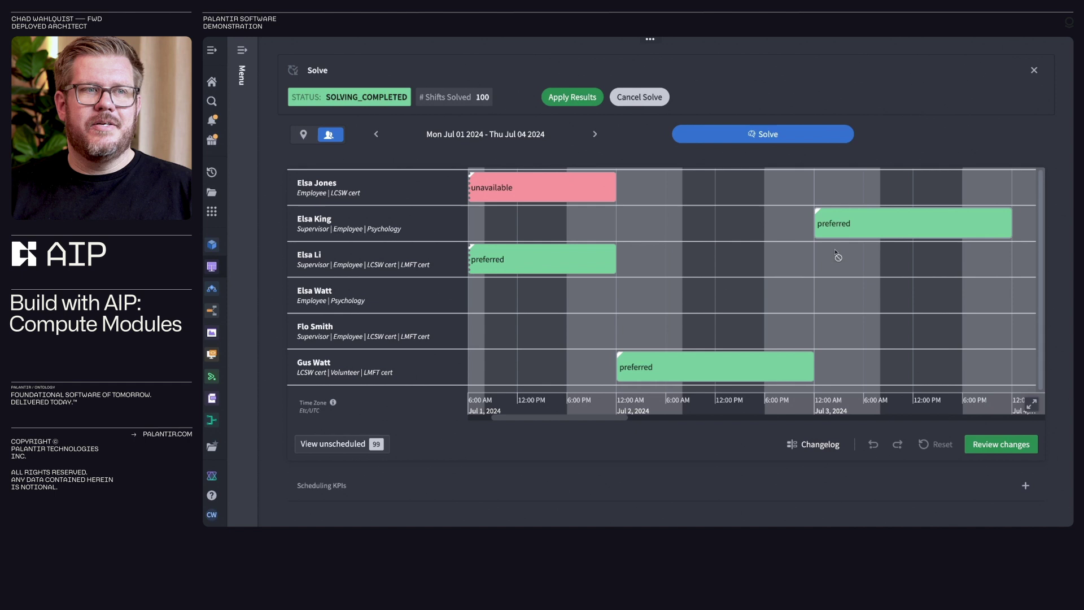
pyautogui.scroll(-5, 838, 257)
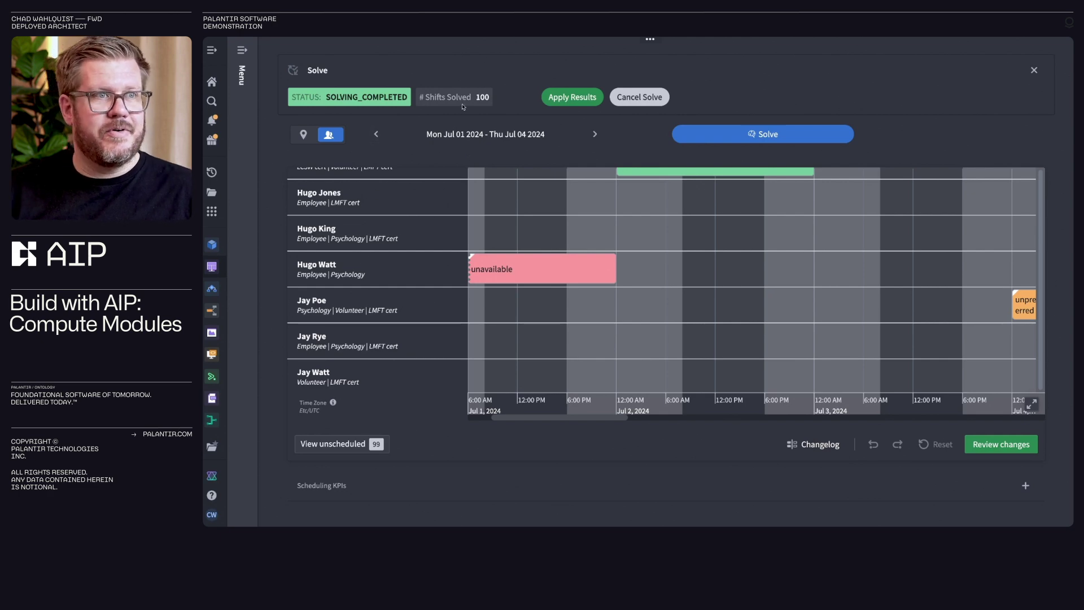
# - Apply the solve job's best solution to the nurse schedule scenario
pyautogui.click(572, 96)
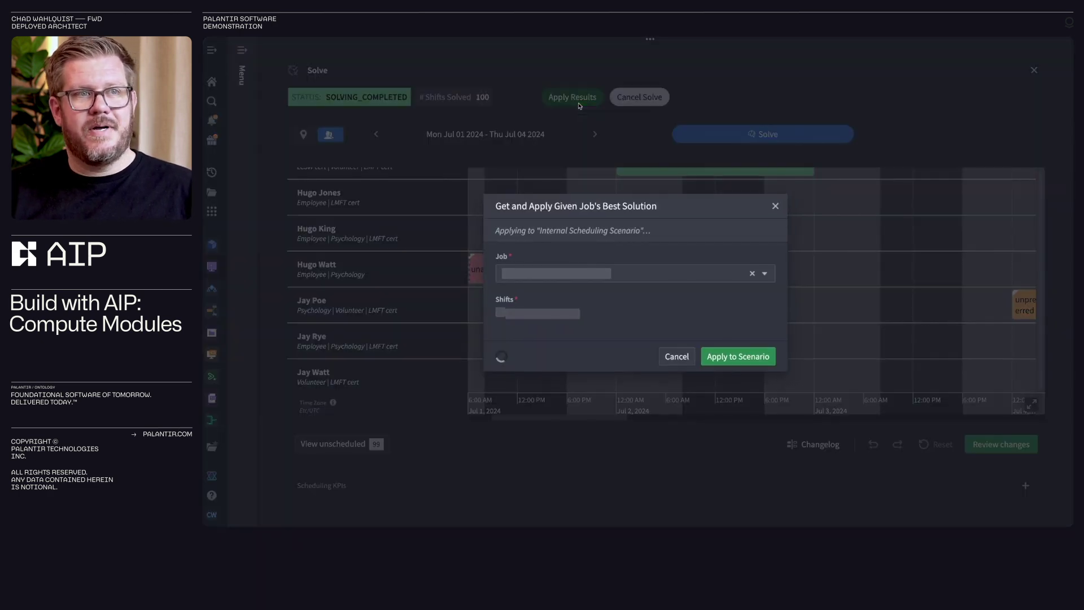
pyautogui.click(734, 357)
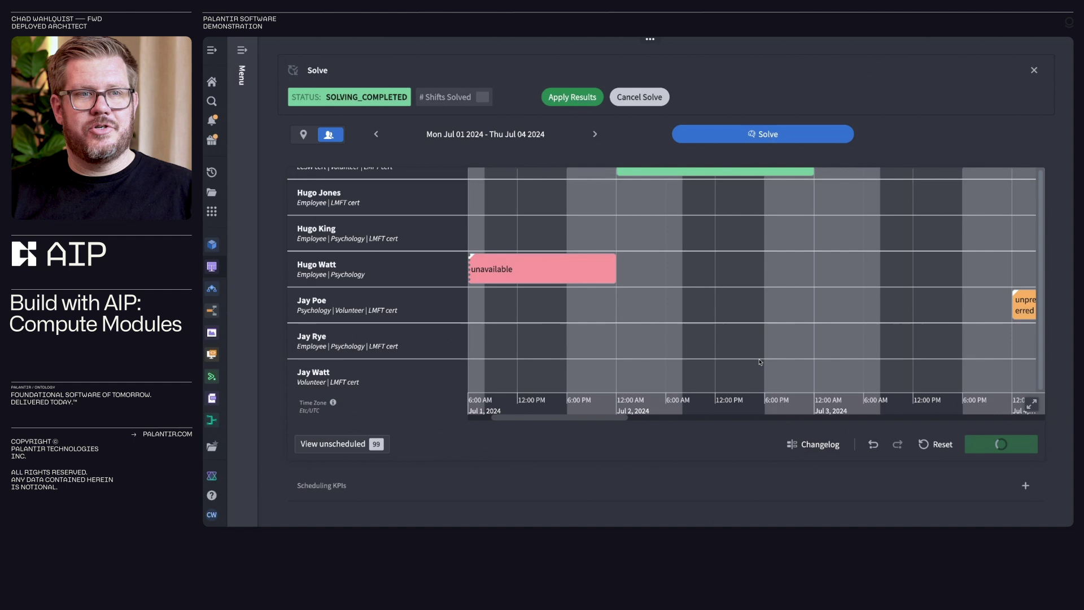
pyautogui.scroll(2, 760, 341)
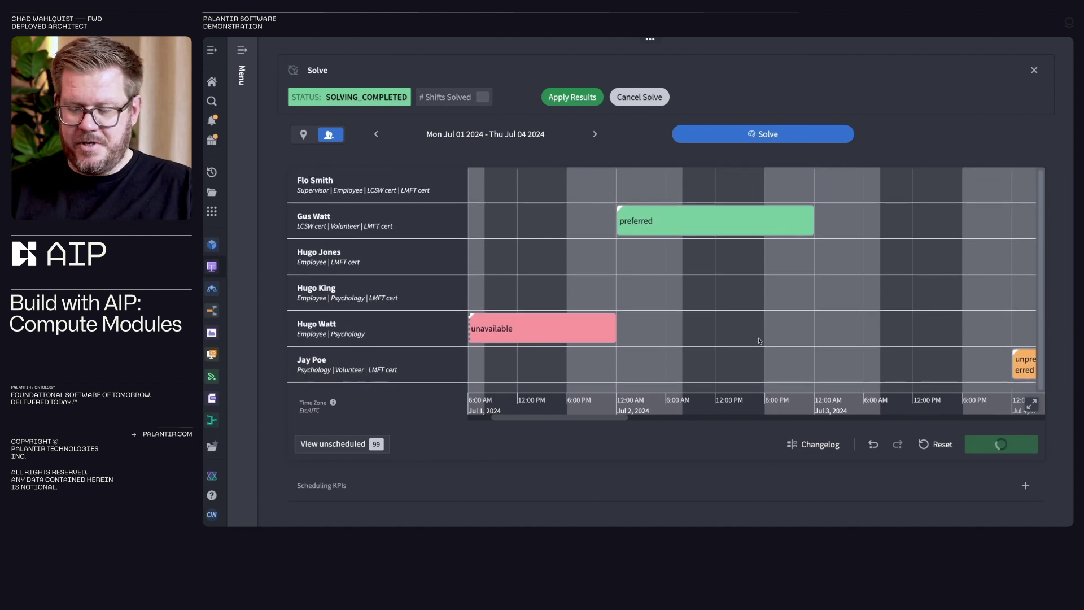
# - Review the zoomed-out schedule rows to confirm all 100 shifts are placed, none unscheduled
pyautogui.hotkey('ctrl', '-')
pyautogui.hotkey('ctrl', '-')
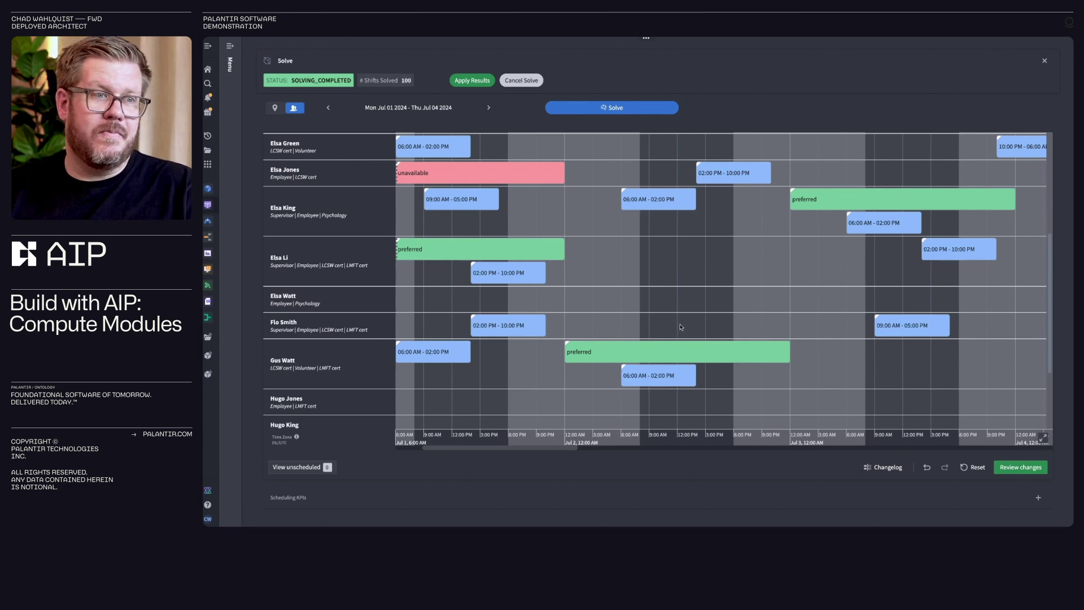
pyautogui.scroll(5, 681, 326)
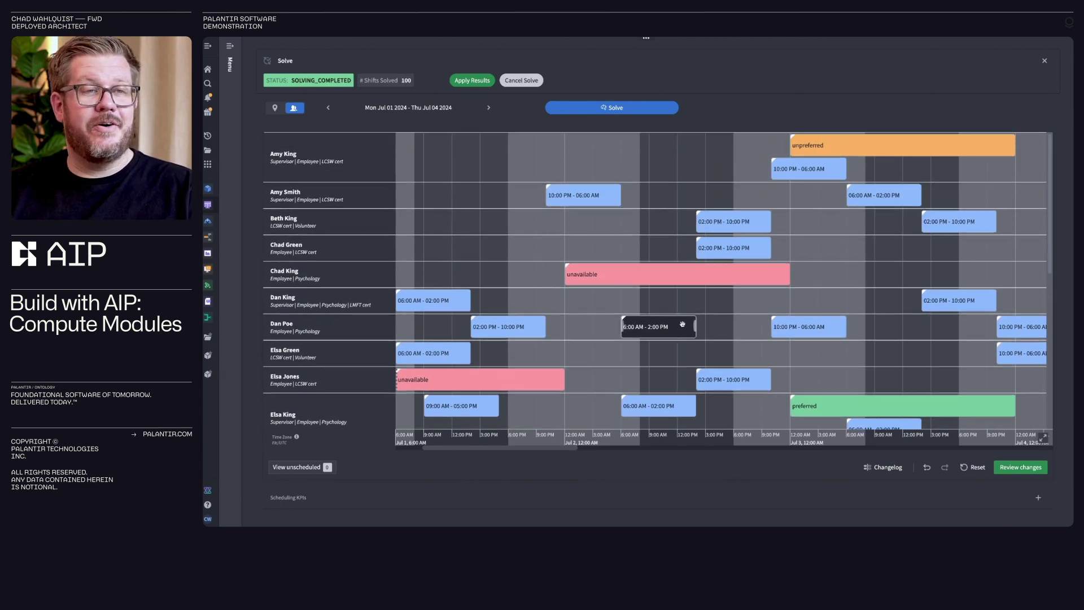
pyautogui.scroll(-10, 681, 326)
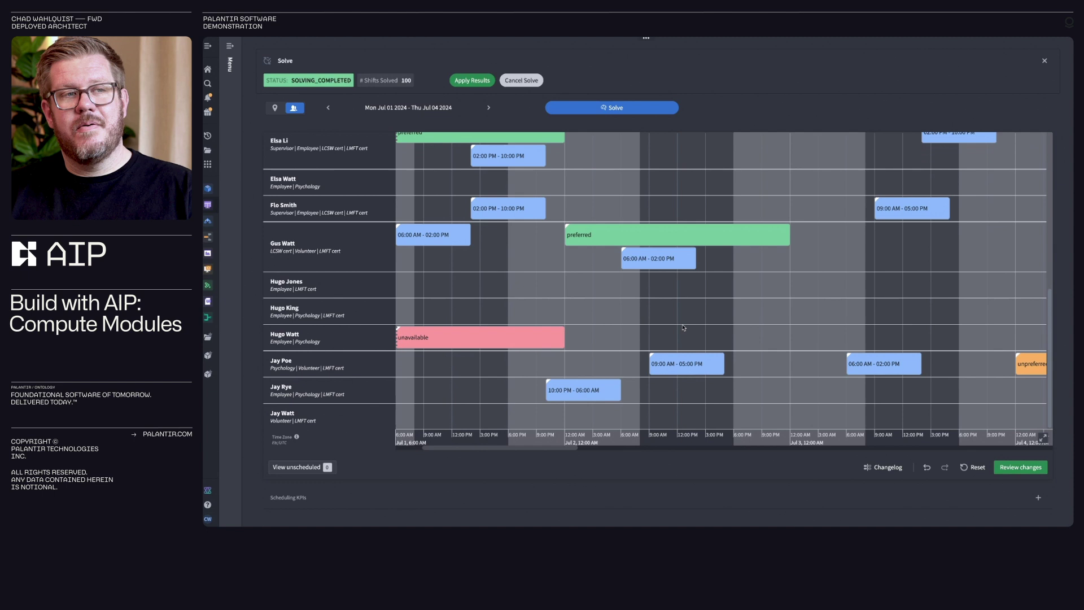
pyautogui.scroll(5, 683, 327)
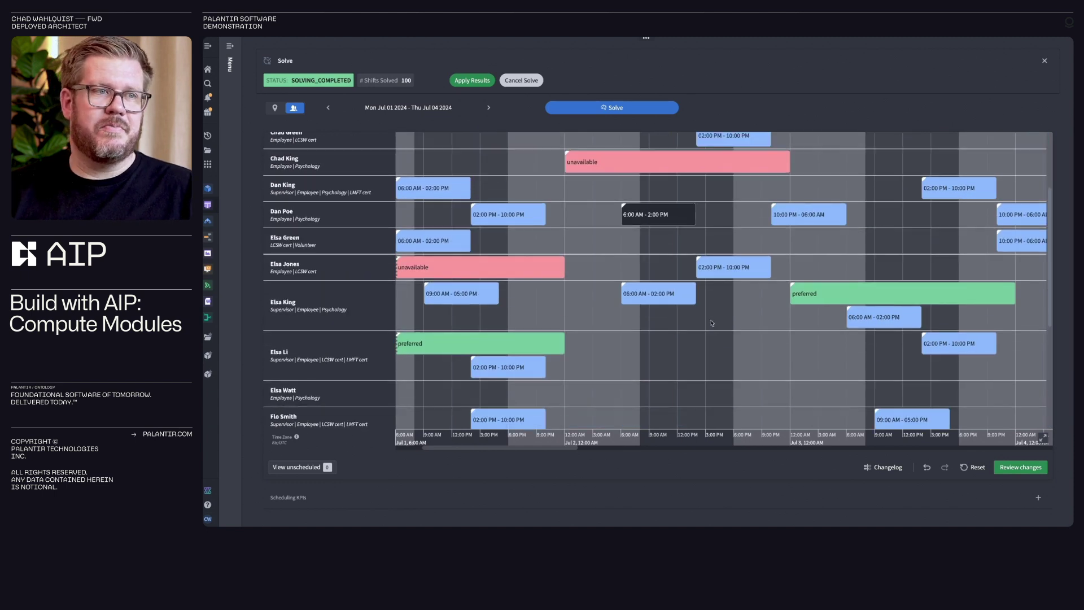
pyautogui.scroll(3, 712, 321)
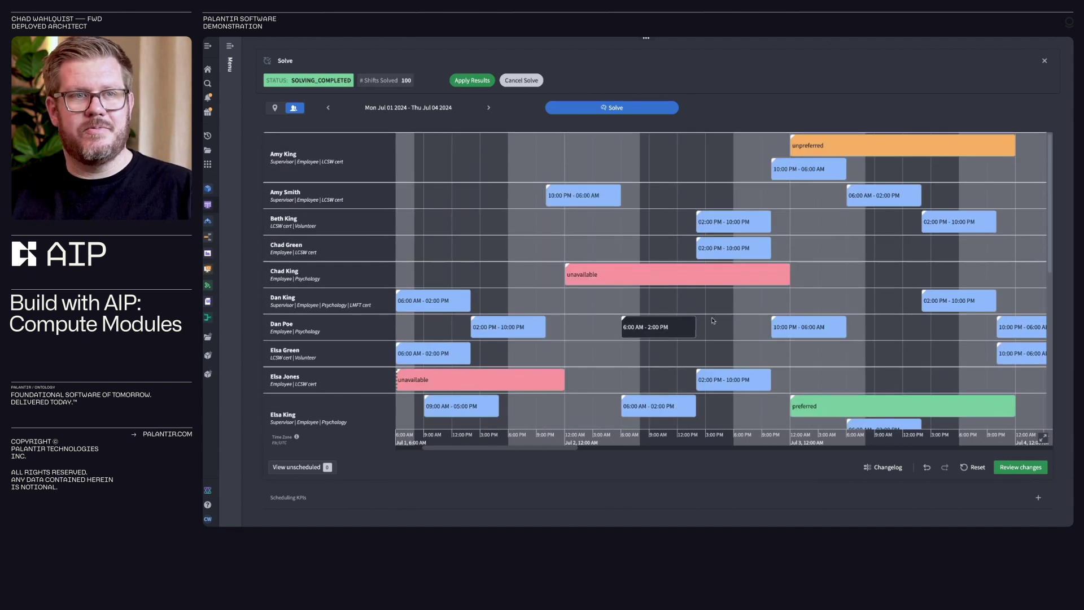